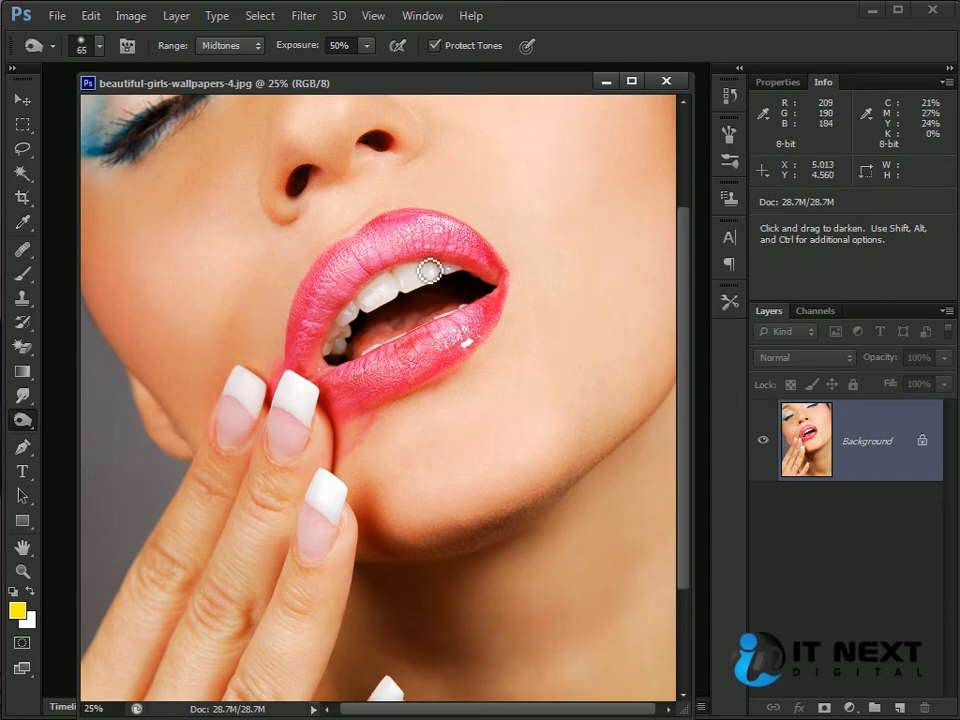
- Enlarge the Burn brush to 200 px and darken the inside of the open mouth
{"action": "key", "text": "bracketright"}
{"action": "key", "text": "bracketright"}
{"action": "key", "text": "bracketright"}
{"action": "key", "text": "bracketright"}
{"action": "key", "text": "bracketright"}
{"action": "key", "text": "bracketright"}
{"action": "key", "text": "bracketright"}
{"action": "key", "text": "bracketright"}
{"action": "key", "text": "bracketright"}
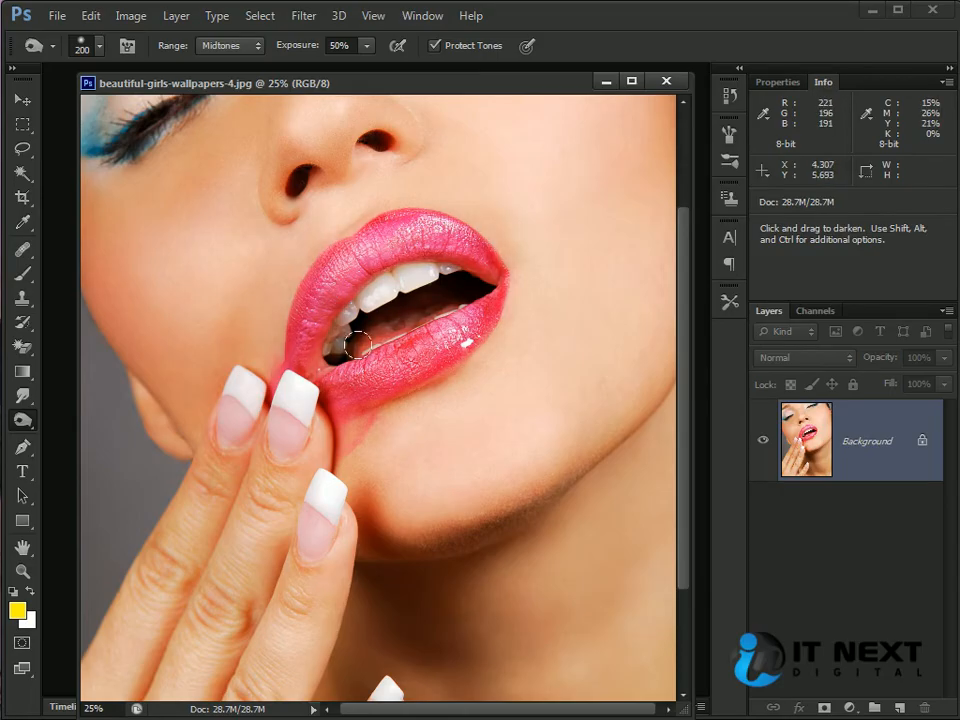
{"action": "left_click_drag", "start_coordinate": [494, 284], "coordinate": [425, 323]}
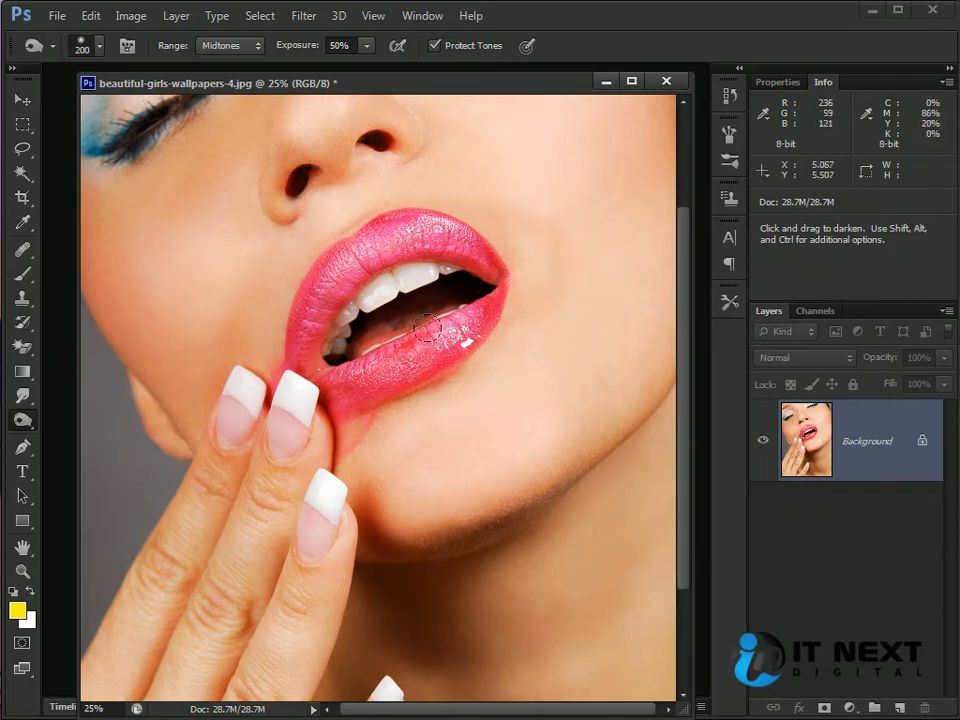
- Switch the last burn stroke off and on to compare the mouth before and after
{"action": "key", "text": "ctrl+z"}
{"action": "key", "text": "ctrl+z"}
{"action": "key", "text": "ctrl+z"}
{"action": "key", "text": "ctrl+z"}
{"action": "key", "text": "ctrl+z"}
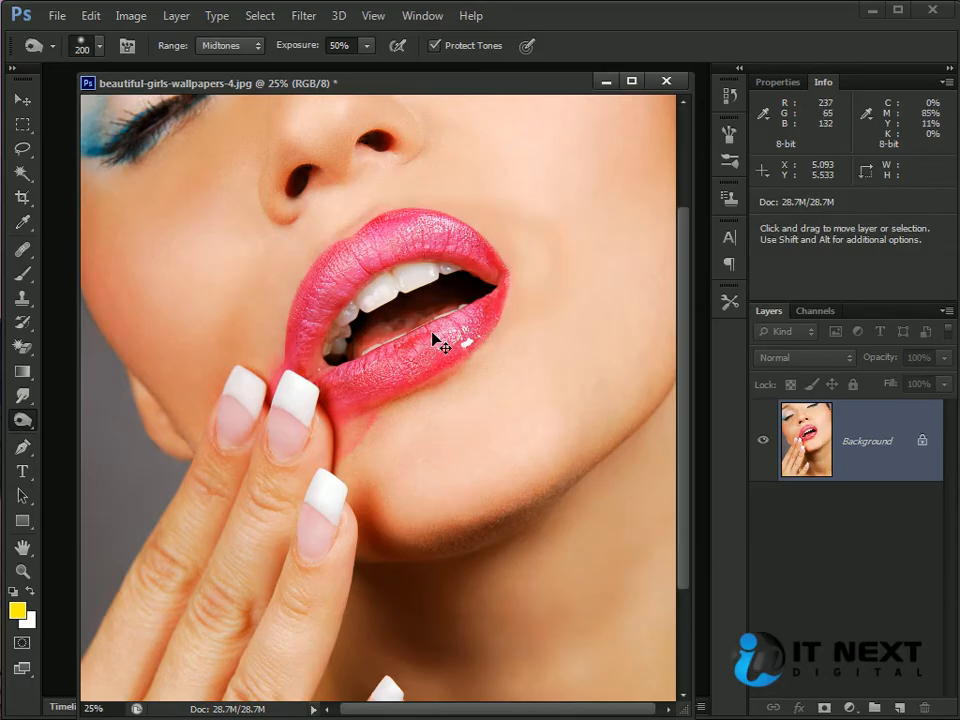
- Darken the eyeshadow and eyebrow around the closed eyes with the Burn tool
{"action": "scroll", "coordinate": [506, 285], "scroll_direction": "up", "scroll_amount": 3}
{"action": "mouse_move", "coordinate": [505, 108]}
{"action": "left_mouse_down"}
{"action": "mouse_move", "coordinate": [471, 101]}
{"action": "mouse_move", "coordinate": [394, 131]}
{"action": "mouse_move", "coordinate": [526, 109]}
{"action": "left_mouse_up"}
{"action": "mouse_move", "coordinate": [120, 225]}
{"action": "left_mouse_down"}
{"action": "mouse_move", "coordinate": [102, 283]}
{"action": "mouse_move", "coordinate": [136, 197]}
{"action": "mouse_move", "coordinate": [186, 189]}
{"action": "mouse_move", "coordinate": [113, 206]}
{"action": "mouse_move", "coordinate": [147, 254]}
{"action": "mouse_move", "coordinate": [199, 236]}
{"action": "mouse_move", "coordinate": [131, 268]}
{"action": "mouse_move", "coordinate": [188, 257]}
{"action": "mouse_move", "coordinate": [167, 251]}
{"action": "mouse_move", "coordinate": [209, 219]}
{"action": "mouse_move", "coordinate": [135, 188]}
{"action": "mouse_move", "coordinate": [131, 123]}
{"action": "mouse_move", "coordinate": [116, 152]}
{"action": "left_mouse_up"}
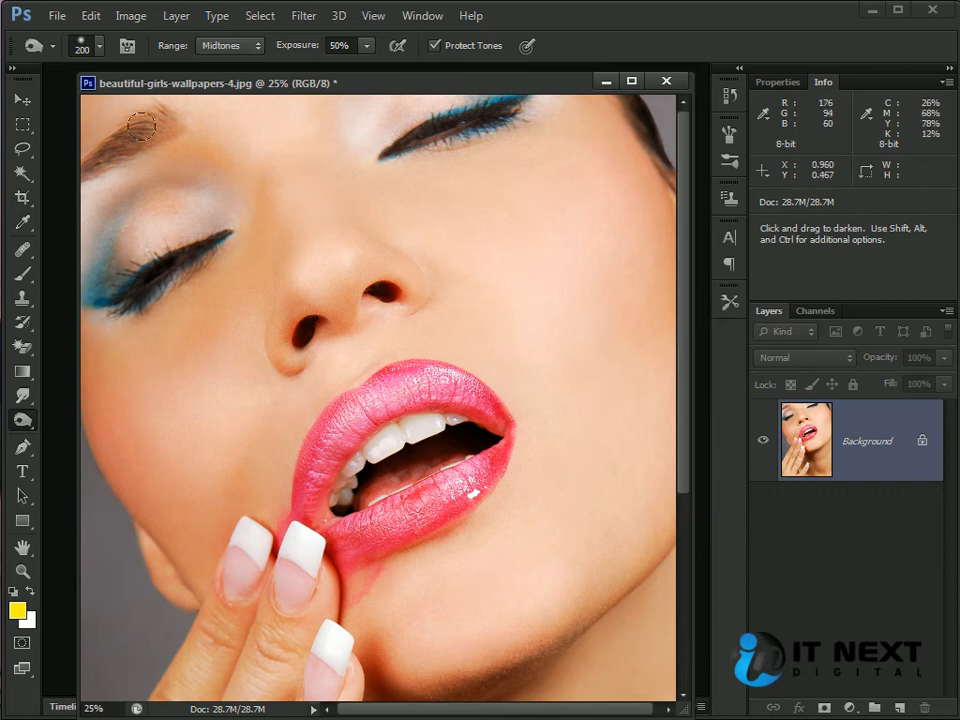
{"action": "left_click_drag", "start_coordinate": [459, 259], "coordinate": [449, 259]}
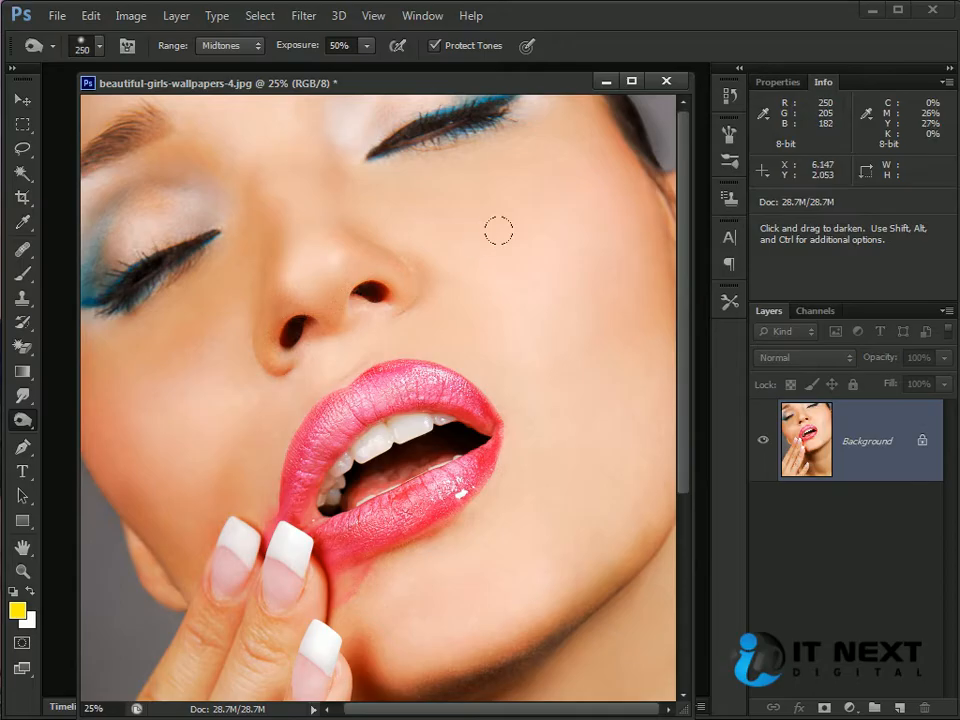
- Enlarge the Burn brush to 600 px and darken both cheeks, the jaw side and the chin
{"action": "mouse_move", "coordinate": [563, 196]}
{"action": "left_mouse_down"}
{"action": "mouse_move", "coordinate": [533, 306]}
{"action": "mouse_move", "coordinate": [528, 253]}
{"action": "left_mouse_up"}
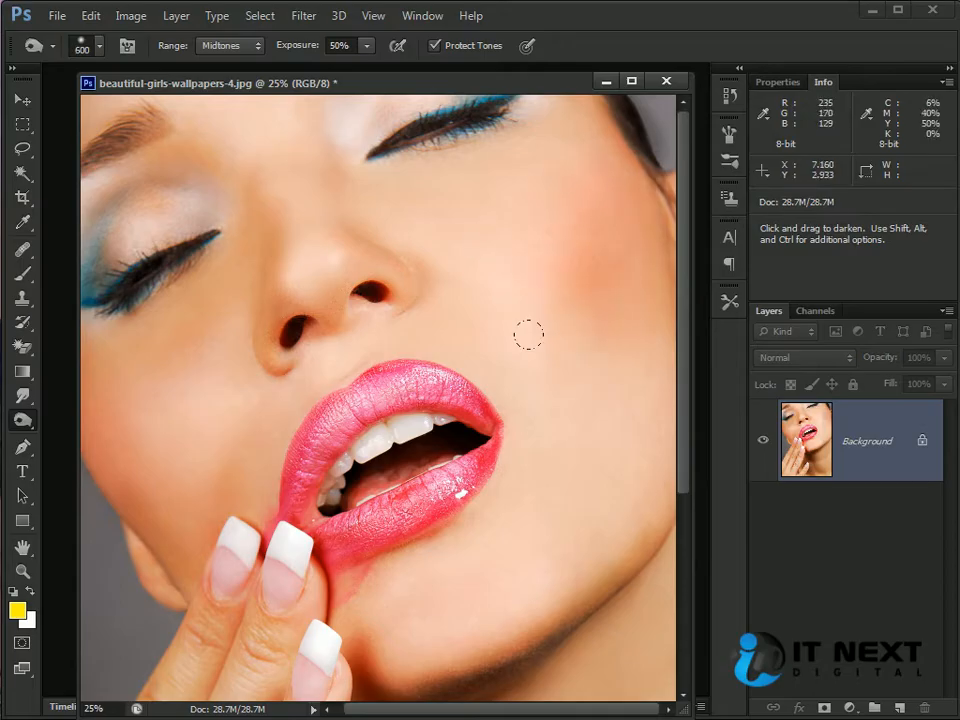
{"action": "left_click", "coordinate": [531, 251]}
{"action": "left_click", "coordinate": [130, 422]}
{"action": "left_click", "coordinate": [172, 411]}
{"action": "left_click", "coordinate": [572, 335]}
{"action": "left_click", "coordinate": [578, 406]}
{"action": "left_click", "coordinate": [543, 500]}
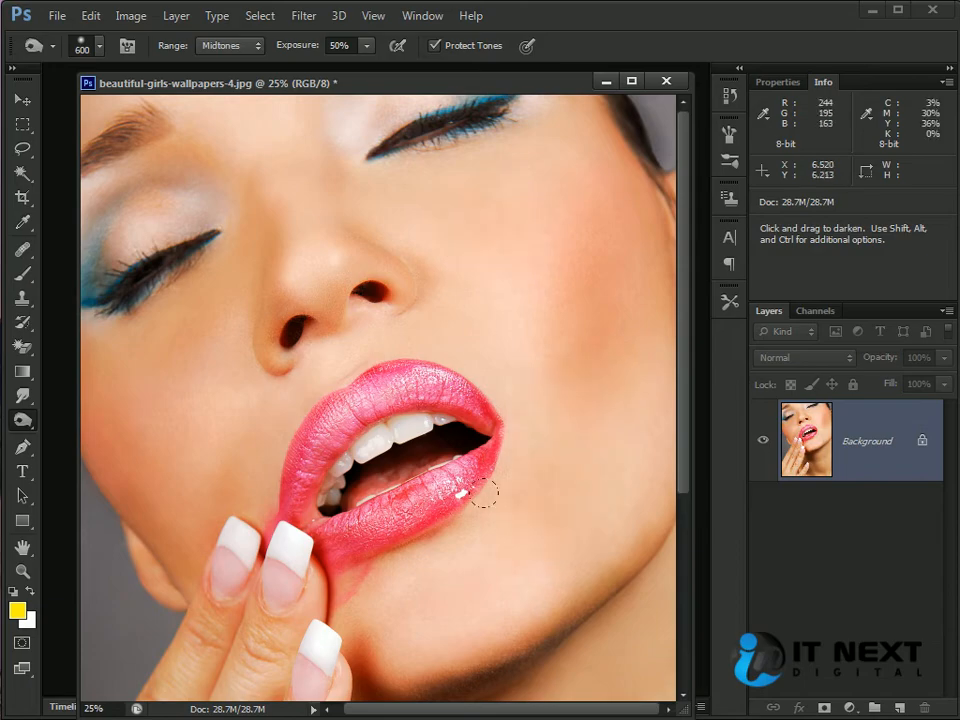
{"action": "left_click", "coordinate": [484, 572]}
{"action": "key", "text": "space"}
{"action": "left_click_drag", "start_coordinate": [431, 206], "coordinate": [433, 283]}
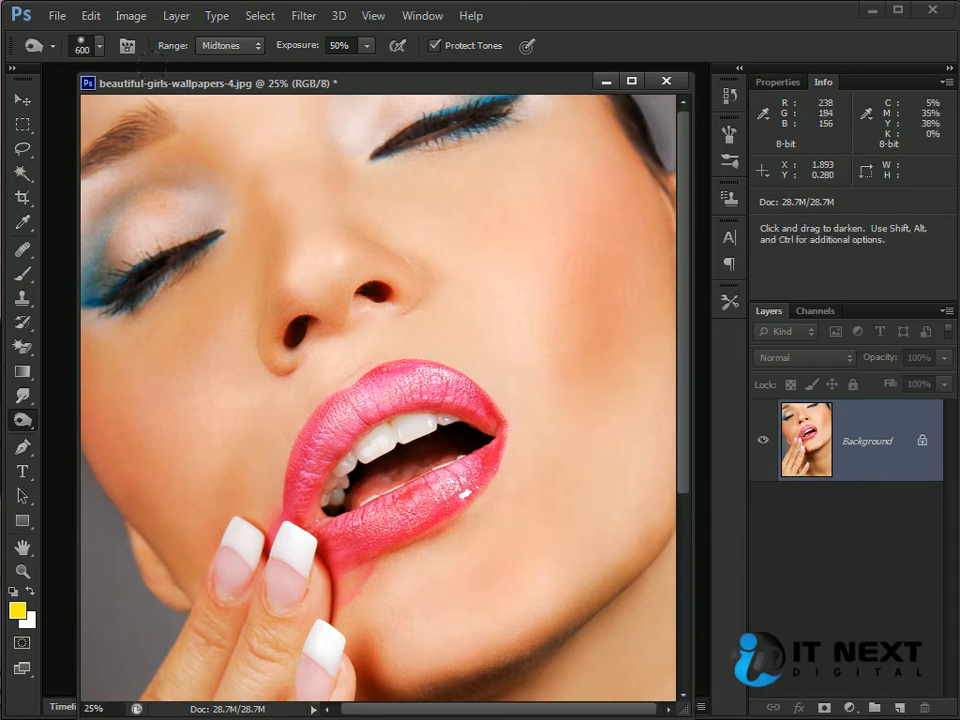
{"action": "key", "text": "ctrl+minus"}
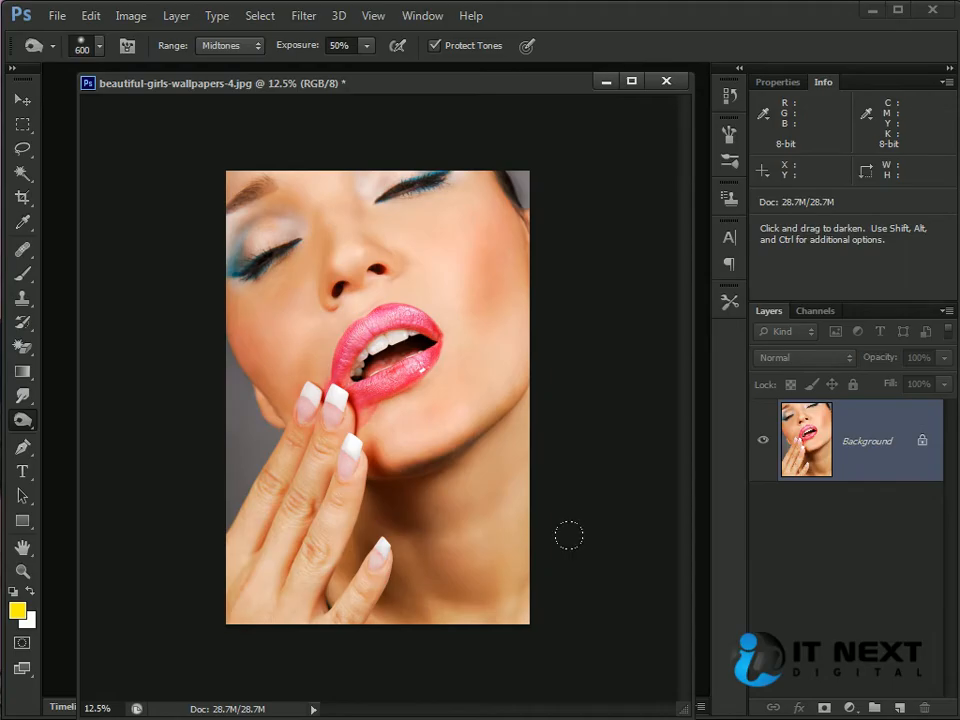
- Undo the burn strokes on the face to compare it with the original
{"action": "key", "text": "ctrl"}
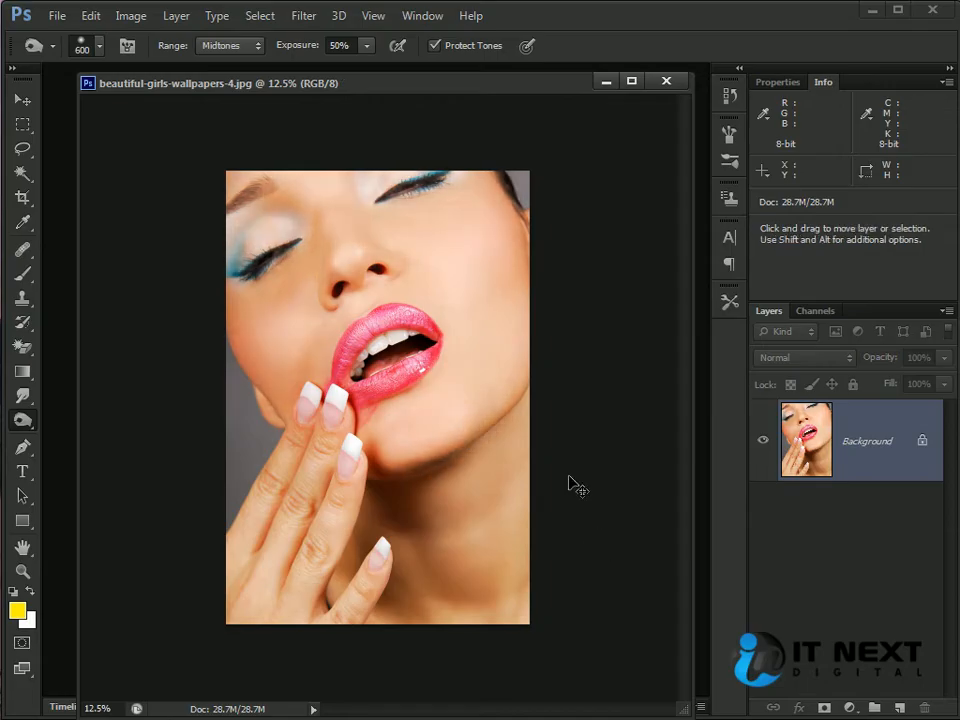
{"action": "key", "text": "ctrl+z"}
{"action": "key", "text": "ctrl+z"}
{"action": "key", "text": "ctrl+z"}
{"action": "key", "text": "ctrl+z"}
{"action": "key", "text": "ctrl+z"}
{"action": "key", "text": "ctrl+z"}
- Close the current photo and open Beautiful-Asian-Girls-024.jpg from the Stock Photo folder
{"action": "left_click", "coordinate": [665, 80]}
{"action": "left_click", "coordinate": [446, 362]}
{"action": "key", "text": "ctrl+o"}
{"action": "left_click_drag", "start_coordinate": [628, 244], "coordinate": [628, 305]}
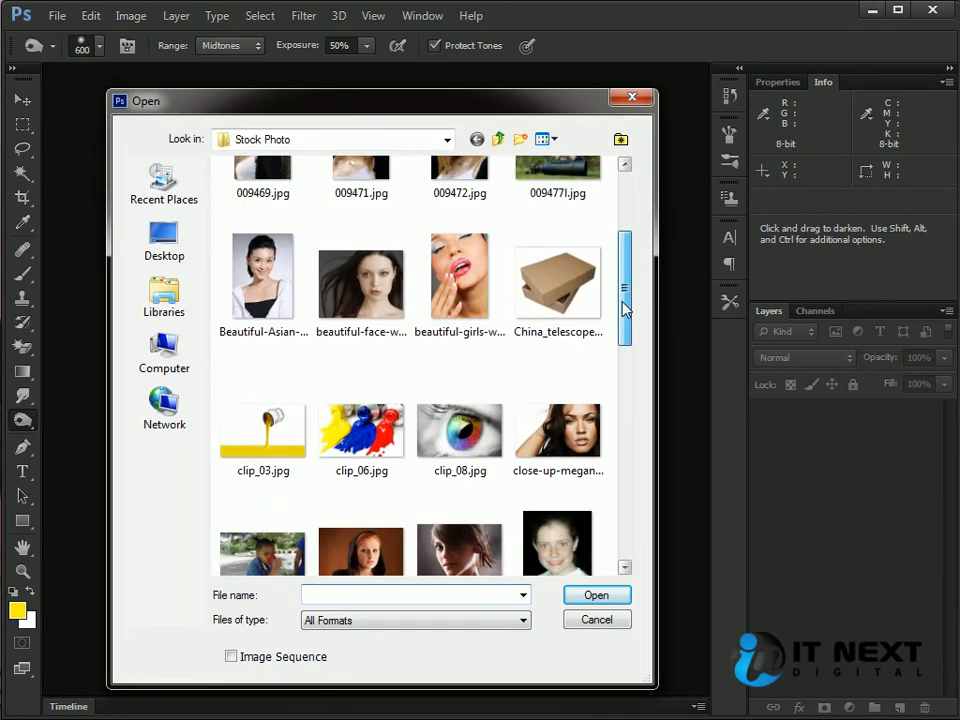
{"action": "double_click", "coordinate": [286, 283]}
{"action": "left_click_drag", "start_coordinate": [298, 80], "coordinate": [393, 87]}
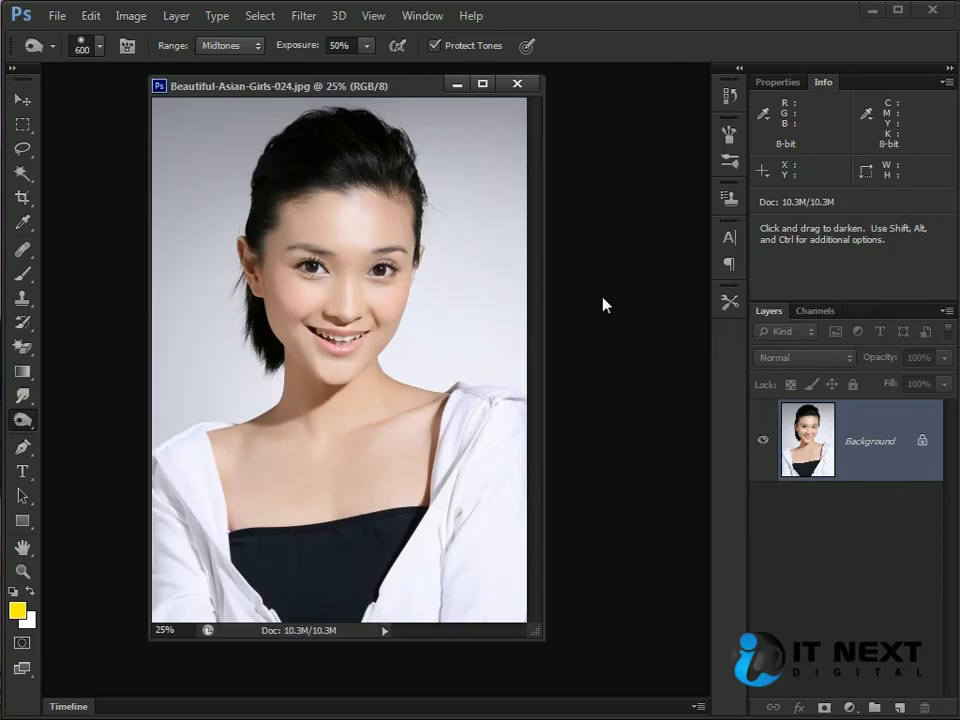
- Select the woman, without the background, using the Quick Selection tool
{"action": "left_click", "coordinate": [21, 176]}
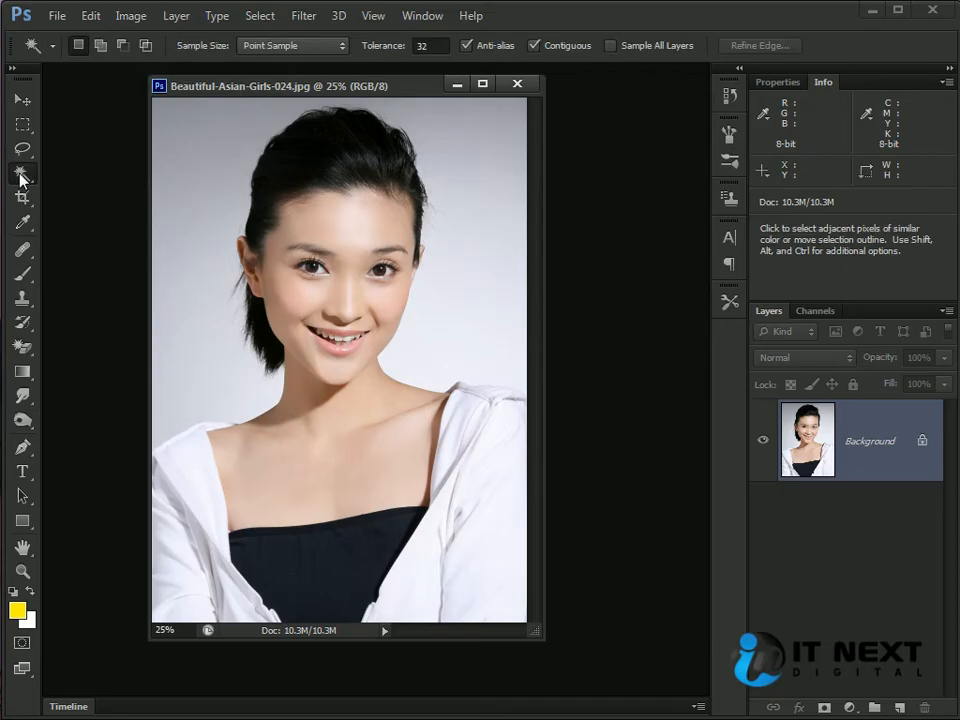
{"action": "right_click", "coordinate": [21, 176]}
{"action": "left_click", "coordinate": [100, 174]}
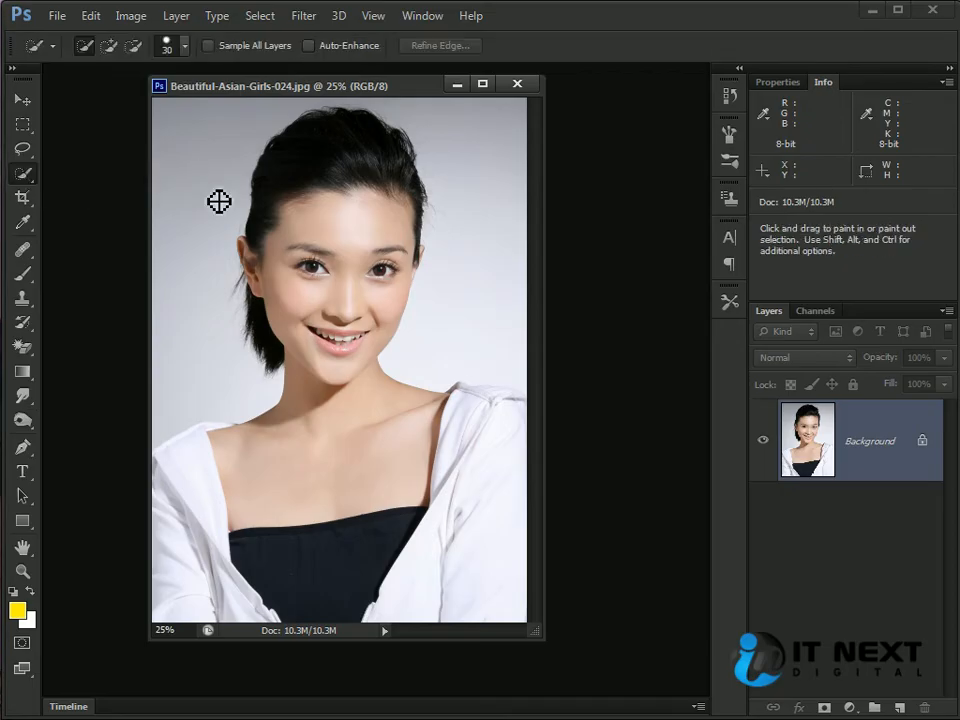
{"action": "mouse_move", "coordinate": [235, 142]}
{"action": "left_mouse_down"}
{"action": "mouse_move", "coordinate": [208, 219]}
{"action": "mouse_move", "coordinate": [197, 392]}
{"action": "left_mouse_up"}
{"action": "mouse_move", "coordinate": [346, 123]}
{"action": "left_mouse_down"}
{"action": "mouse_move", "coordinate": [341, 109]}
{"action": "mouse_move", "coordinate": [416, 111]}
{"action": "mouse_move", "coordinate": [531, 294]}
{"action": "mouse_move", "coordinate": [534, 354]}
{"action": "left_mouse_up"}
{"action": "key", "text": "alt"}
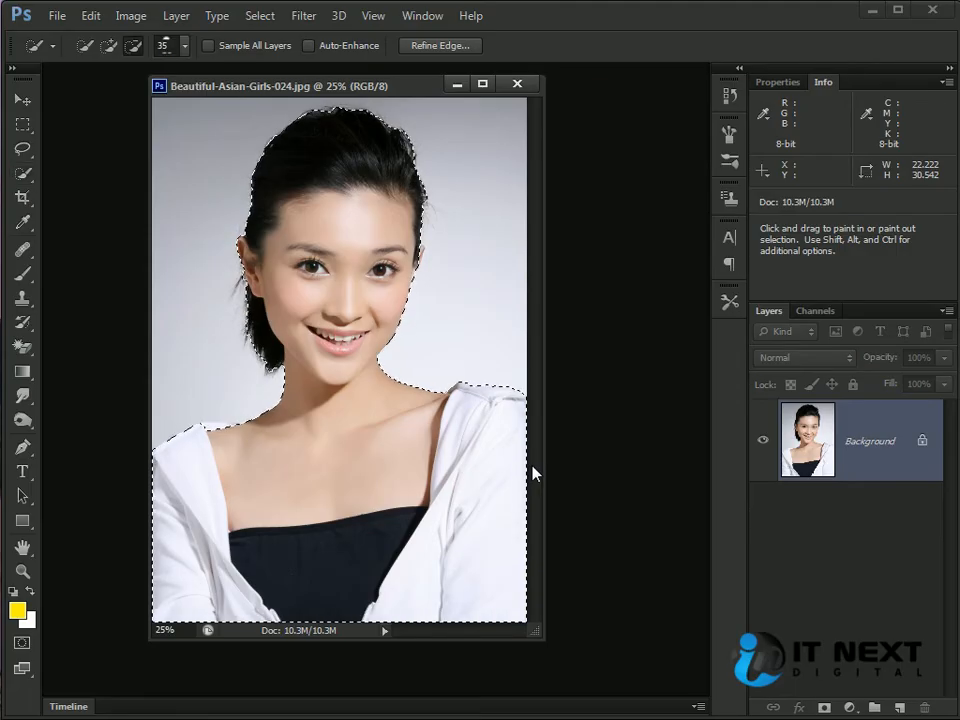
- Refine the selection edge with radius 3.8 px, smooth 9, contrast 9% and shift edge -12%
{"action": "key", "text": "ctrl+alt+r"}
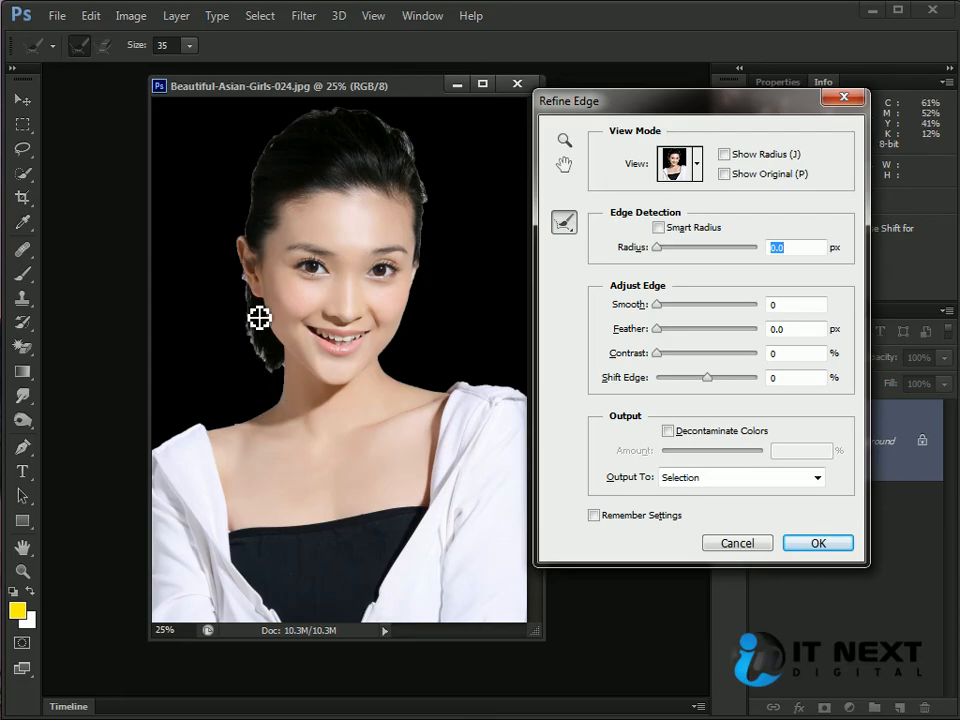
{"action": "left_click_drag", "start_coordinate": [657, 306], "coordinate": [666, 305]}
{"action": "left_click_drag", "start_coordinate": [657, 248], "coordinate": [675, 248]}
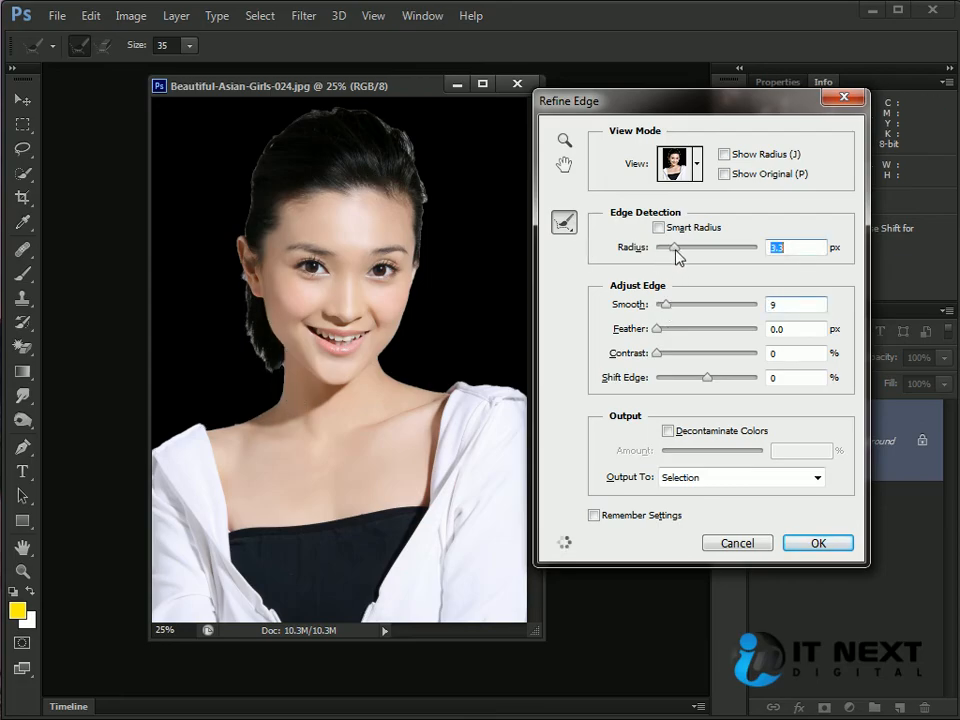
{"action": "left_click_drag", "start_coordinate": [658, 355], "coordinate": [700, 377]}
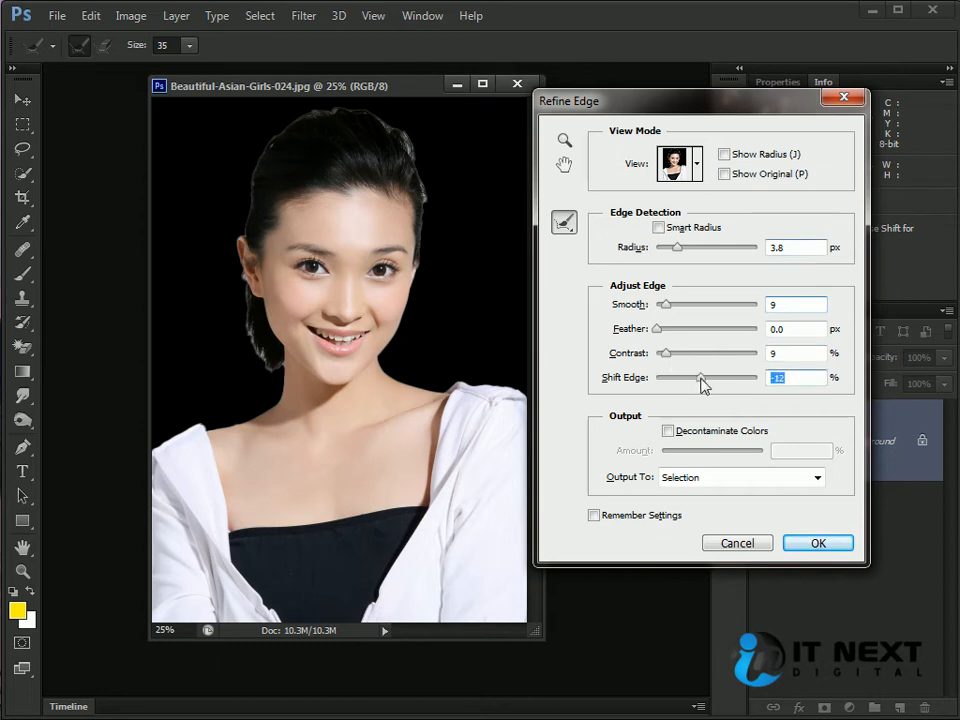
{"action": "left_click", "coordinate": [818, 543]}
- Open the outdoor photo 009477I.jpg from the Stock Photo folder
{"action": "key", "text": "ctrl+o"}
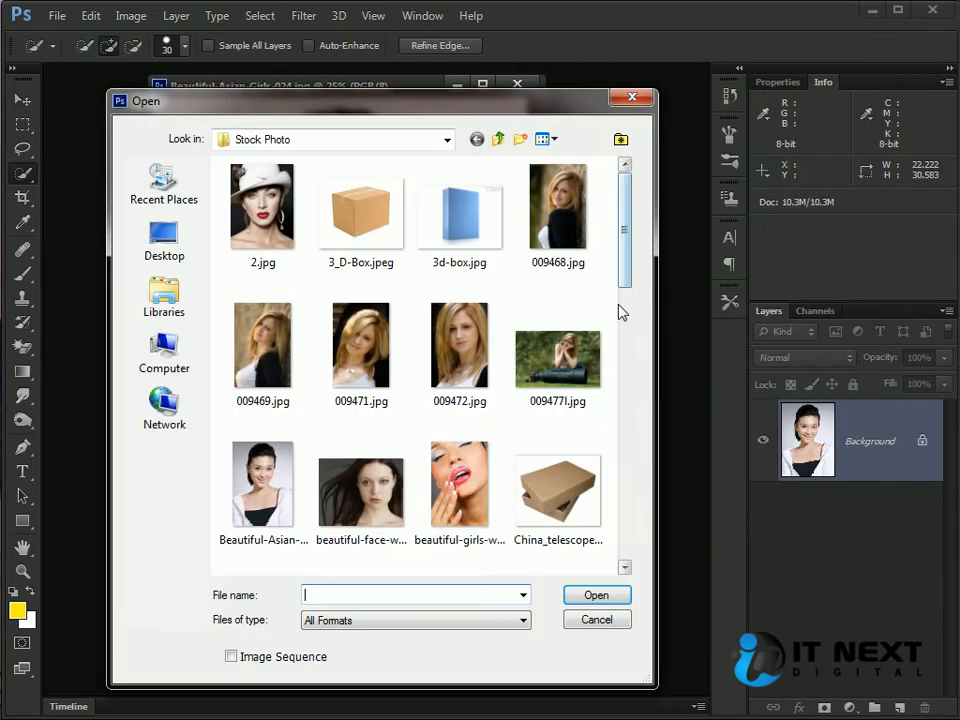
{"action": "scroll", "coordinate": [600, 280], "scroll_direction": "down", "scroll_amount": 1}
{"action": "left_click", "coordinate": [550, 272]}
{"action": "double_click", "coordinate": [550, 272]}
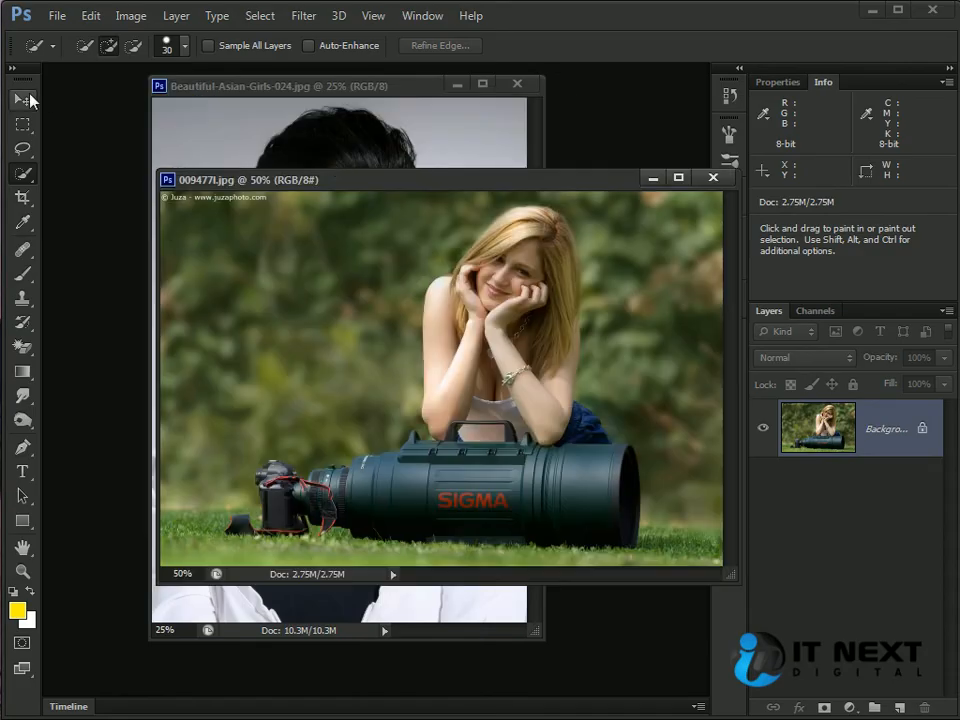
- Bring the selected woman into 009477I.jpg as a new layer with the Move tool
{"action": "left_click", "coordinate": [28, 100]}
{"action": "left_click", "coordinate": [174, 120]}
{"action": "left_click_drag", "start_coordinate": [353, 258], "coordinate": [397, 378]}
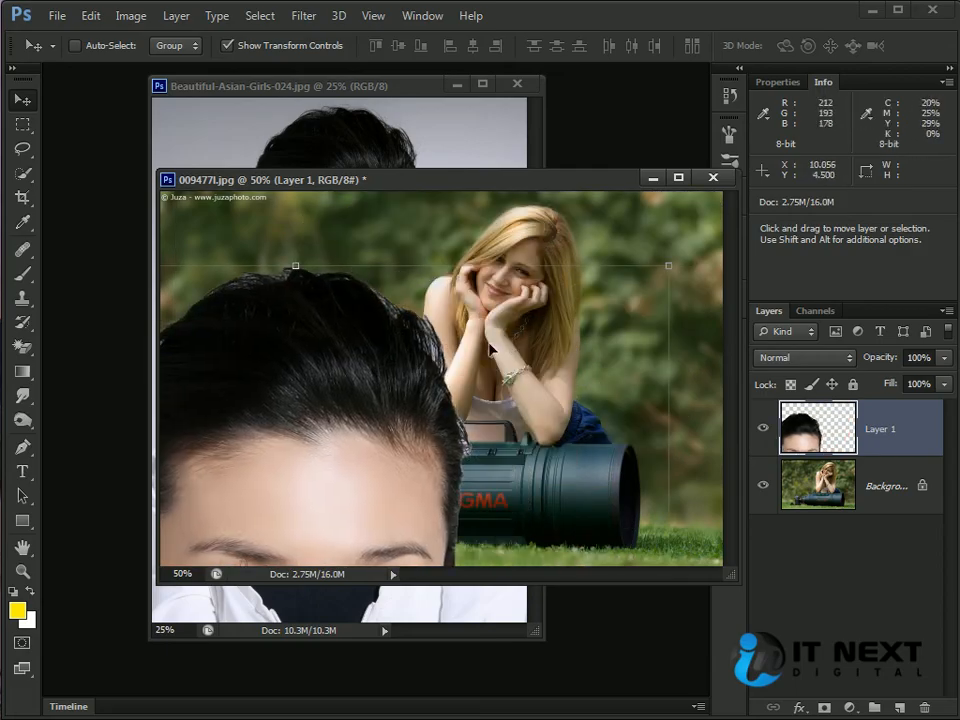
- Scale the pasted woman down and place her on the left side of the outdoor photo
{"action": "left_click_drag", "start_coordinate": [506, 347], "coordinate": [429, 334]}
{"action": "left_click_drag", "start_coordinate": [592, 256], "coordinate": [487, 338]}
{"action": "left_click_drag", "start_coordinate": [386, 452], "coordinate": [282, 315]}
{"action": "key", "text": "Return"}
{"action": "left_click", "coordinate": [631, 271], "text": "ctrl"}
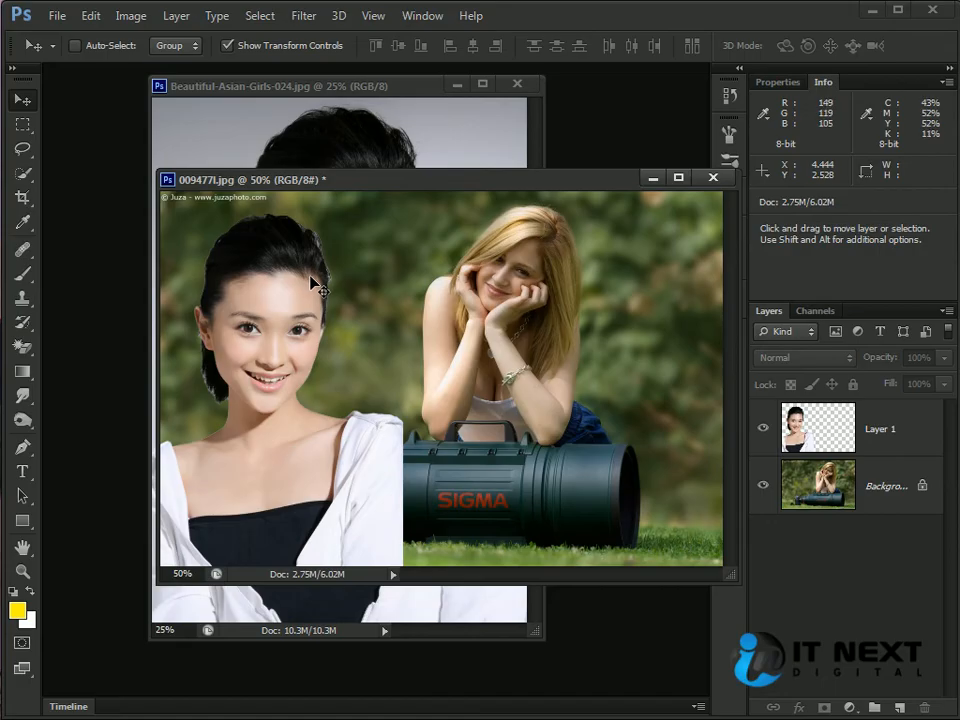
- Burn the light fringe along the hair edges on Layer 1 with a 70 px brush
{"action": "left_click", "coordinate": [22, 420]}
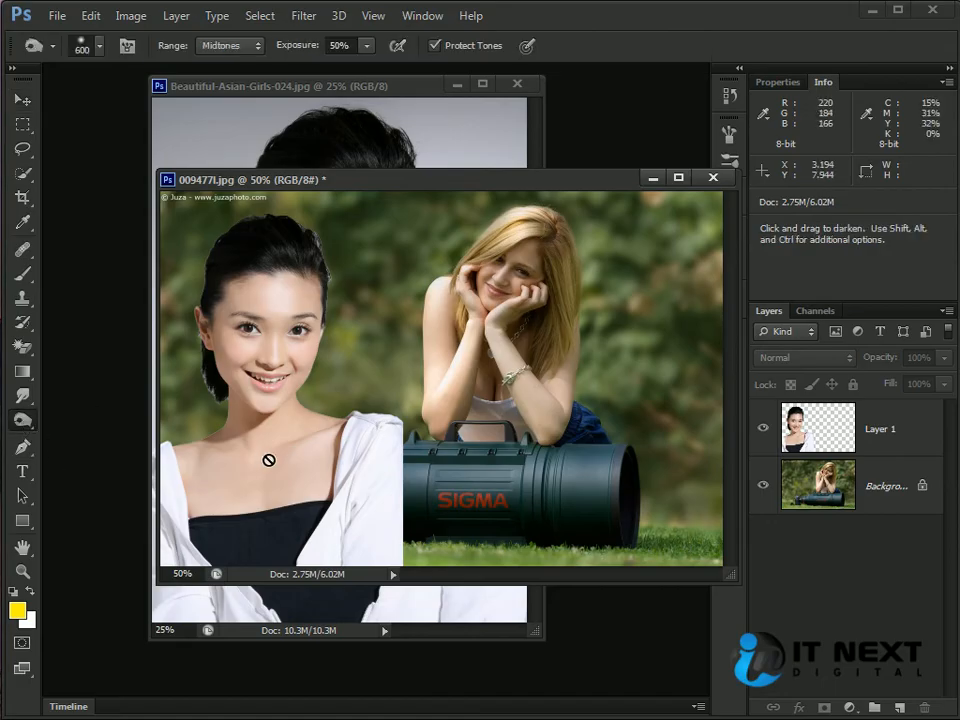
{"action": "key", "text": "ctrl+plus"}
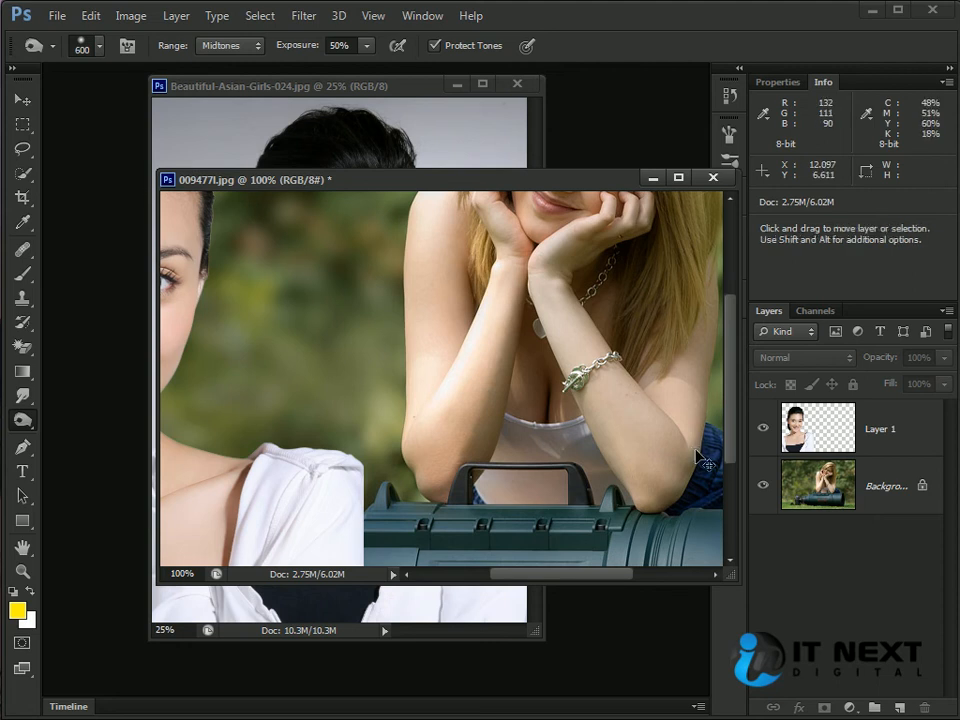
{"action": "key", "text": "ctrl+0"}
{"action": "key", "text": "ctrl+plus"}
{"action": "key", "text": "ctrl+plus"}
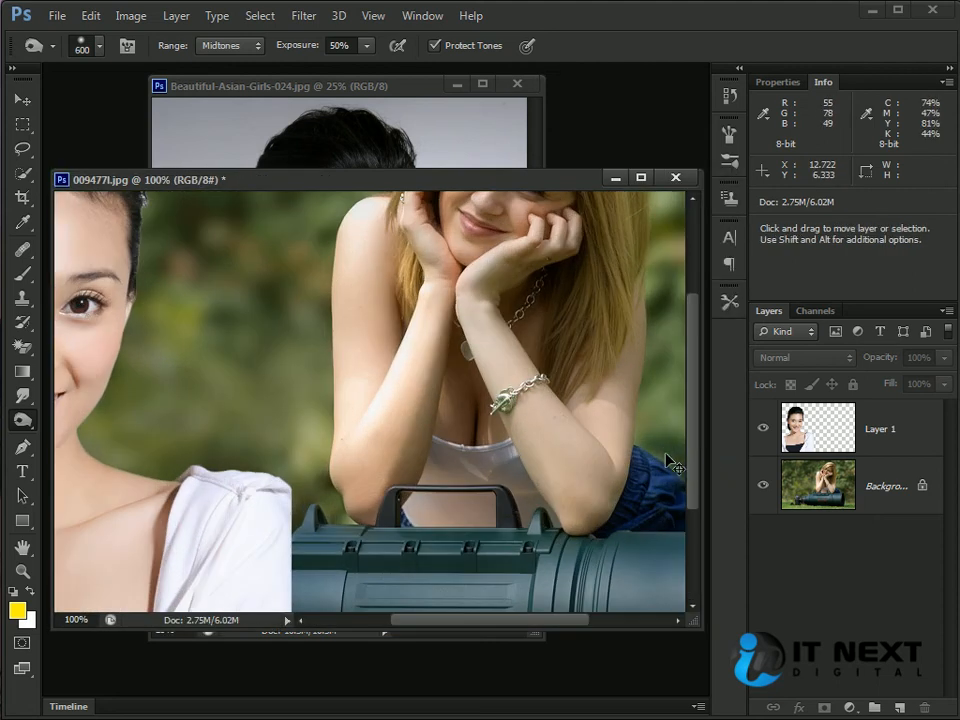
{"action": "left_click_drag", "start_coordinate": [342, 330], "coordinate": [647, 519]}
{"action": "left_click_drag", "start_coordinate": [422, 465], "coordinate": [419, 389]}
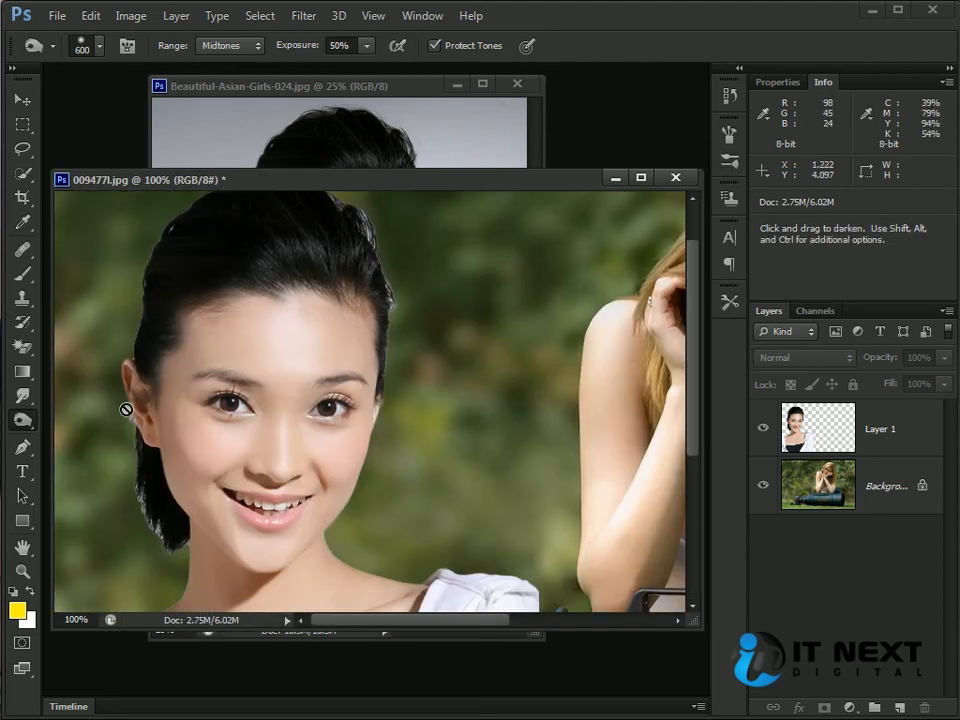
{"action": "left_click", "coordinate": [801, 422]}
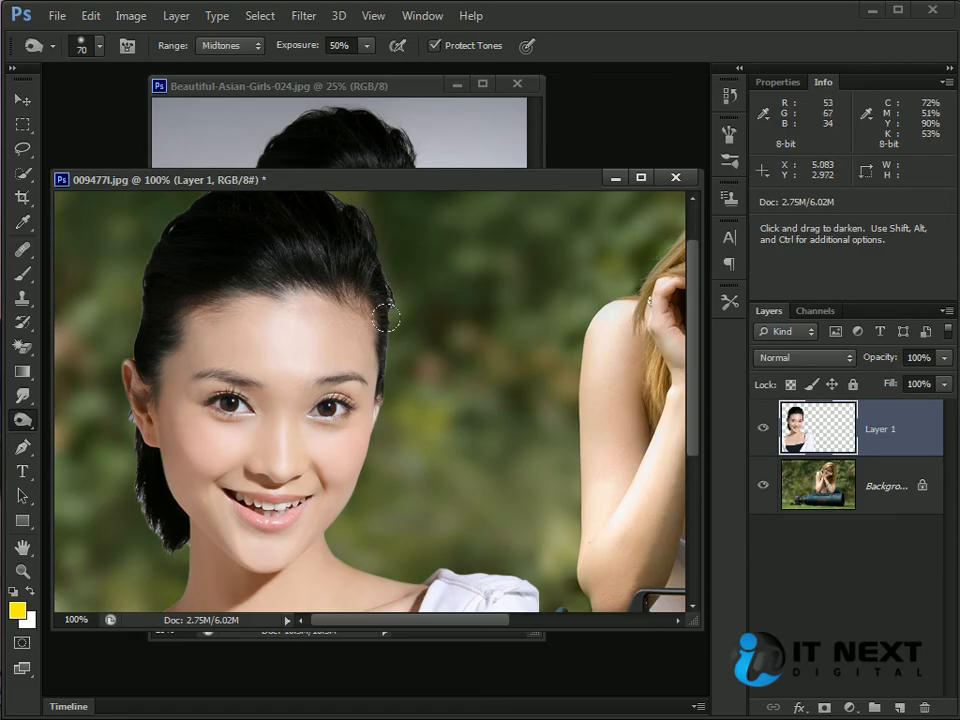
{"action": "left_click_drag", "start_coordinate": [399, 346], "coordinate": [386, 431]}
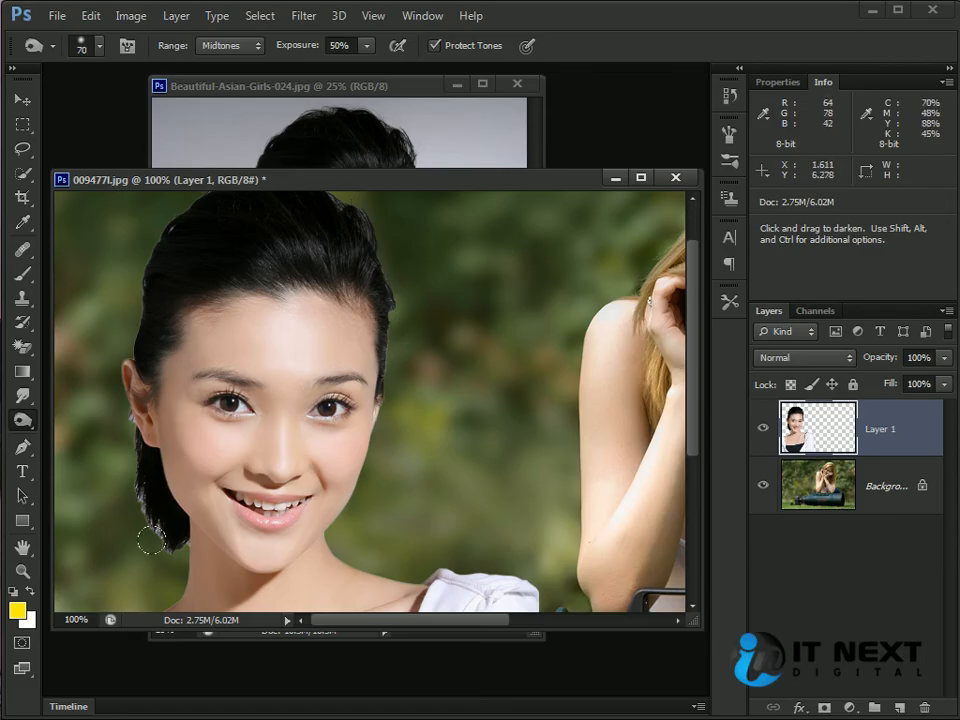
- Set the Burn exposure to 75% and darken the remaining light hair edges around the head
{"action": "left_click", "coordinate": [351, 43]}
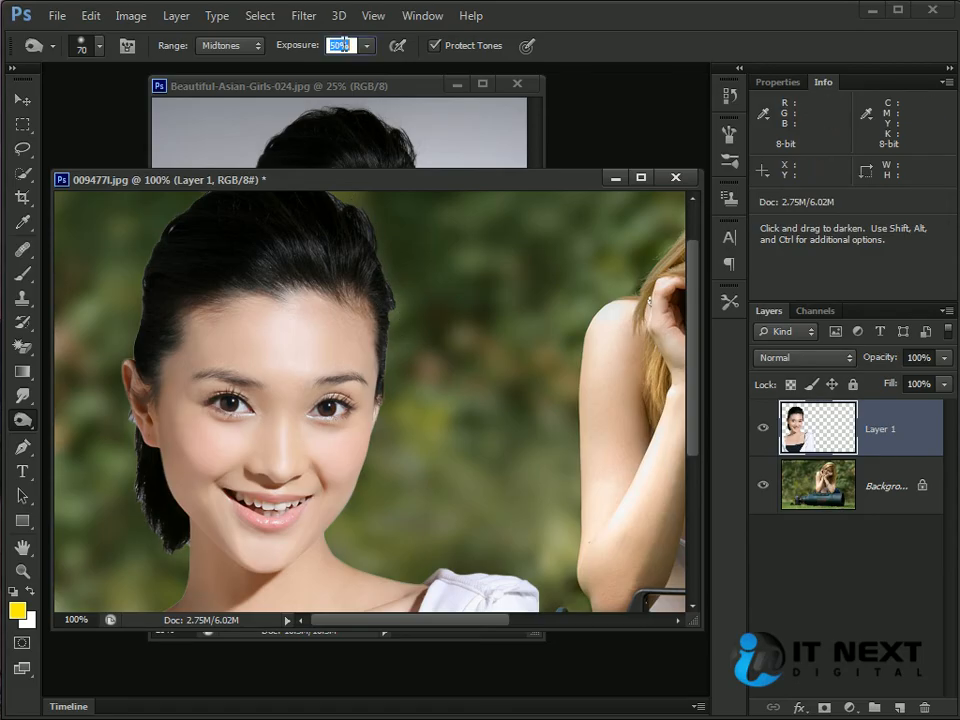
{"action": "type", "text": "75"}
{"action": "key", "text": "Return"}
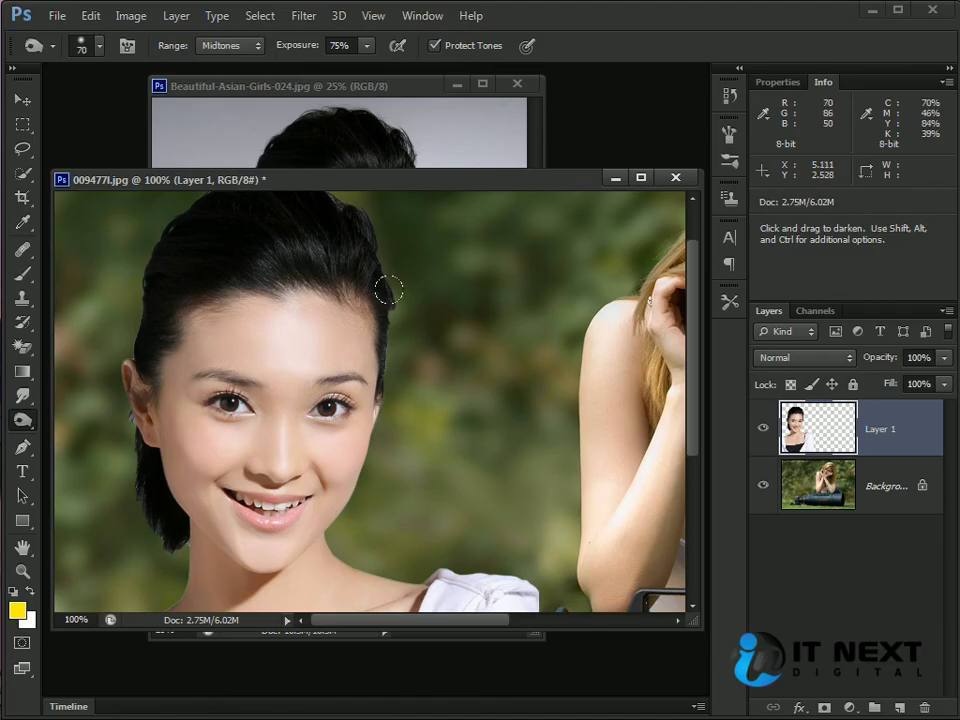
- Darken the light edges of the pasted woman along her neck and shoulders with the Burn tool
{"action": "key", "text": "space"}
{"action": "mouse_move", "coordinate": [489, 531]}
{"action": "left_mouse_down"}
{"action": "mouse_move", "coordinate": [465, 280]}
{"action": "mouse_move", "coordinate": [470, 331]}
{"action": "left_mouse_up"}
{"action": "key", "text": "space"}
{"action": "mouse_move", "coordinate": [245, 303]}
{"action": "left_mouse_down"}
{"action": "mouse_move", "coordinate": [407, 315]}
{"action": "mouse_move", "coordinate": [443, 303]}
{"action": "left_mouse_up"}
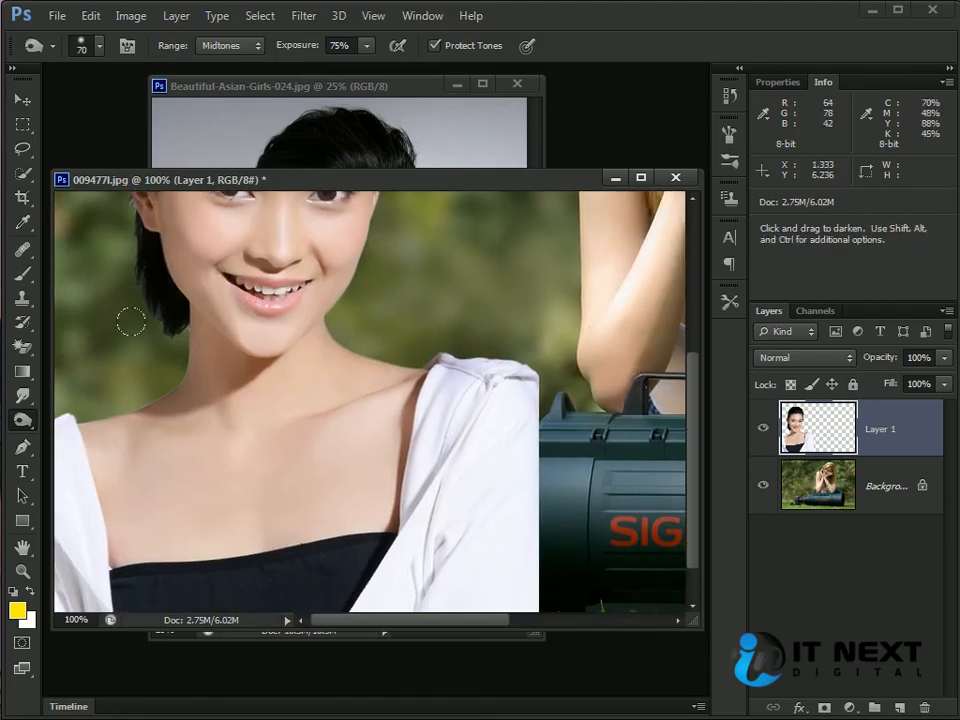
{"action": "key", "text": "space"}
{"action": "left_click_drag", "start_coordinate": [108, 398], "coordinate": [388, 328]}
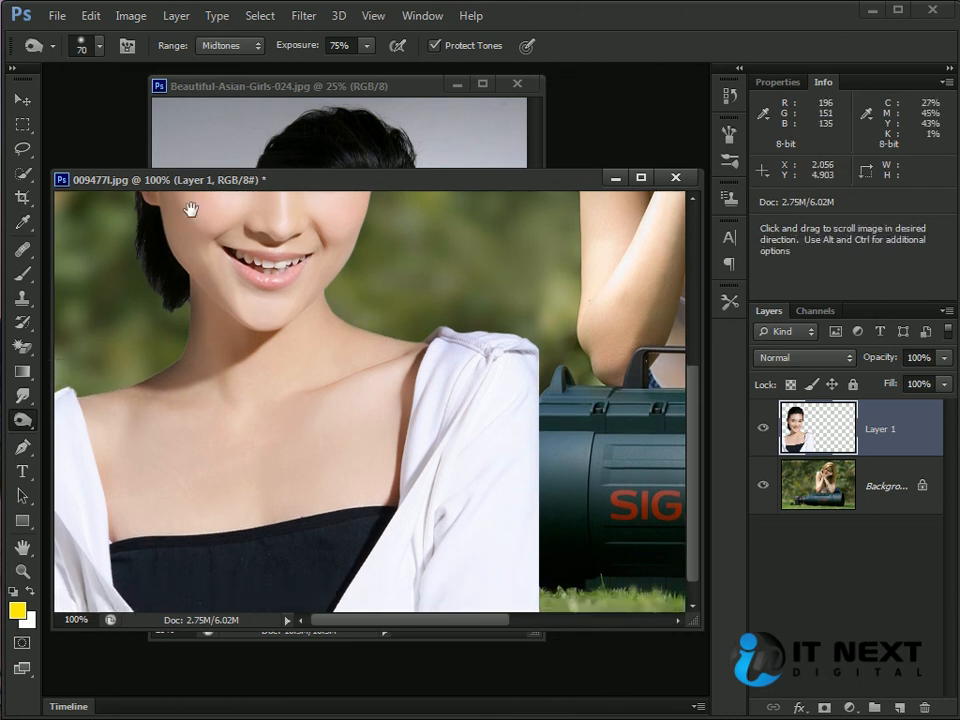
{"action": "key", "text": "space"}
{"action": "left_click_drag", "start_coordinate": [221, 250], "coordinate": [218, 428]}
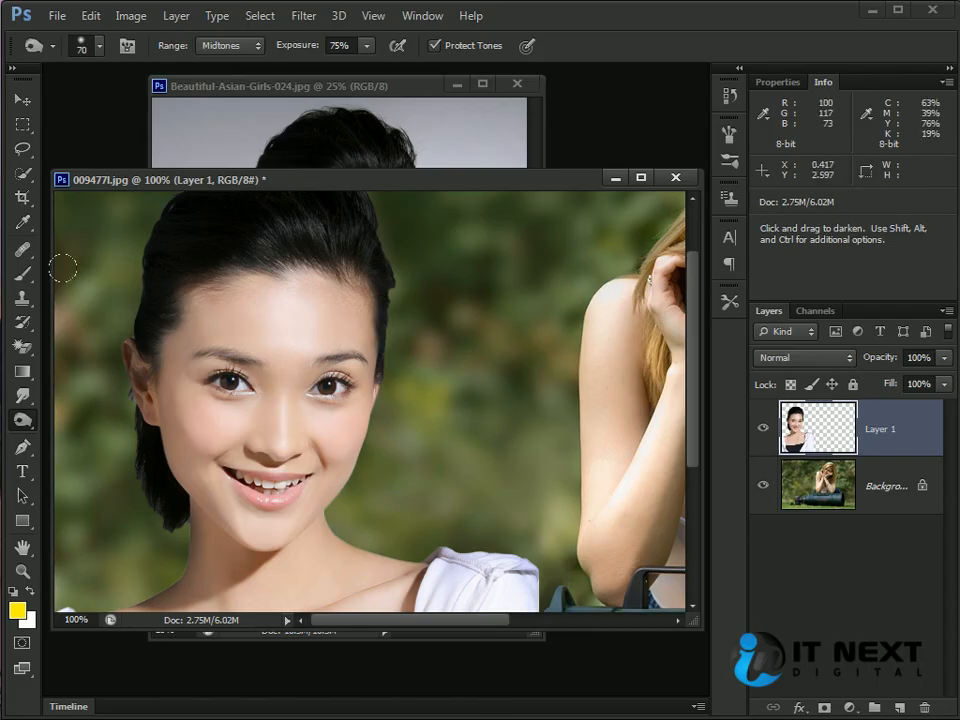
- Lighten the edge of the woman's ear using the Dodge tool with a 35 px brush
{"action": "right_click", "coordinate": [28, 428]}
{"action": "left_click", "coordinate": [85, 414]}
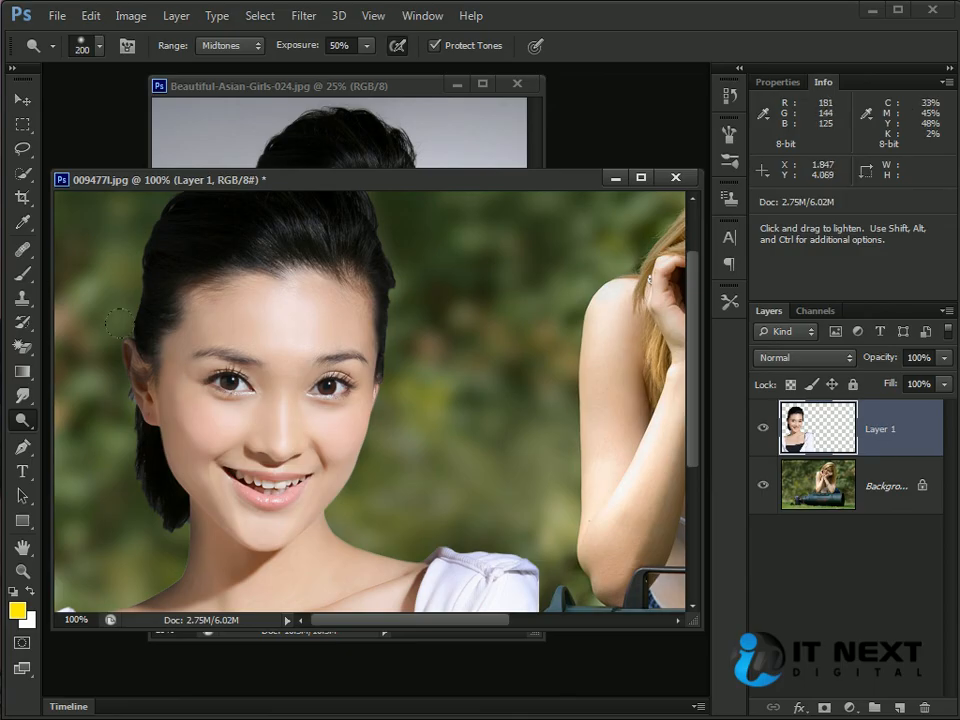
{"action": "key", "text": "["}
{"action": "mouse_move", "coordinate": [139, 365]}
{"action": "left_mouse_down"}
{"action": "mouse_move", "coordinate": [150, 396]}
{"action": "mouse_move", "coordinate": [129, 349]}
{"action": "mouse_move", "coordinate": [148, 360]}
{"action": "mouse_move", "coordinate": [157, 402]}
{"action": "left_mouse_up"}
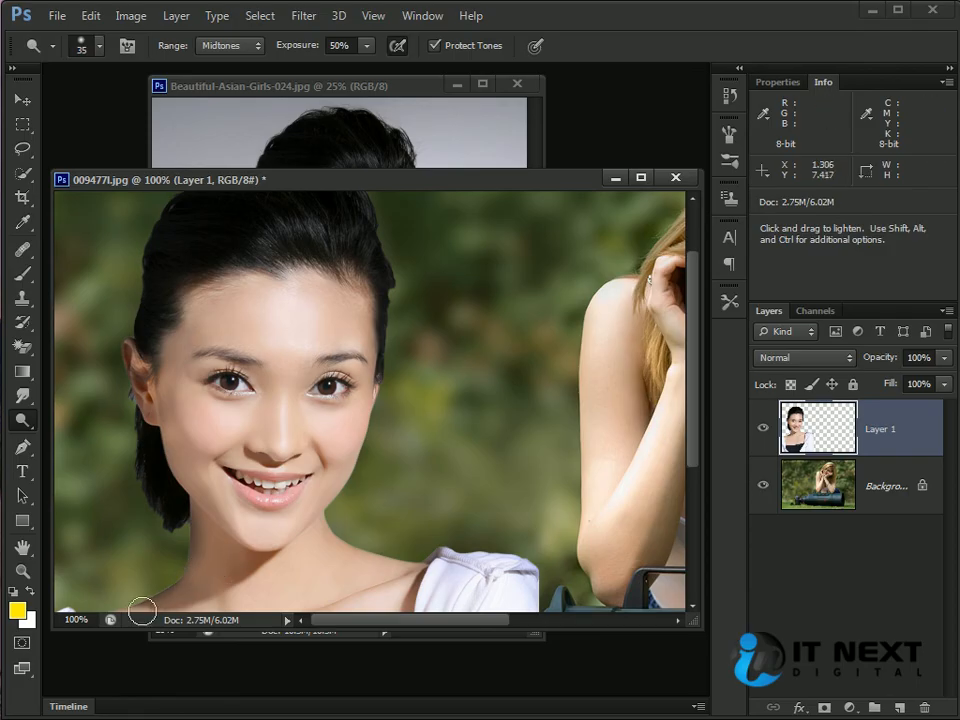
{"action": "key", "text": "ctrl+minus"}
{"action": "key", "text": "ctrl+minus"}
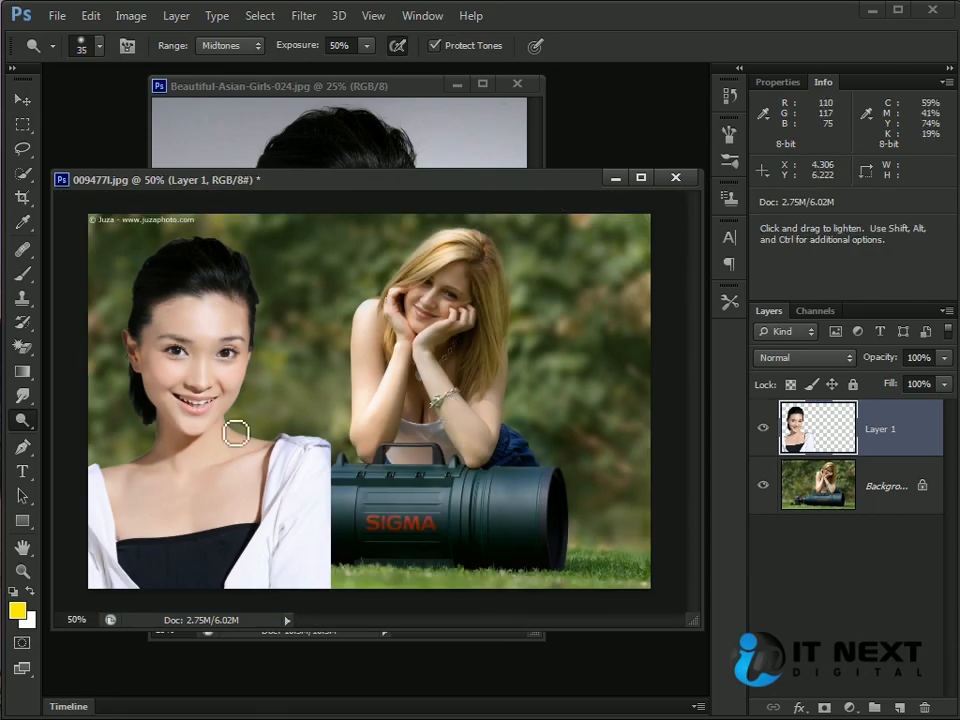
- Switch back to the Burn tool and reposition the document window
{"action": "left_click", "coordinate": [23, 425]}
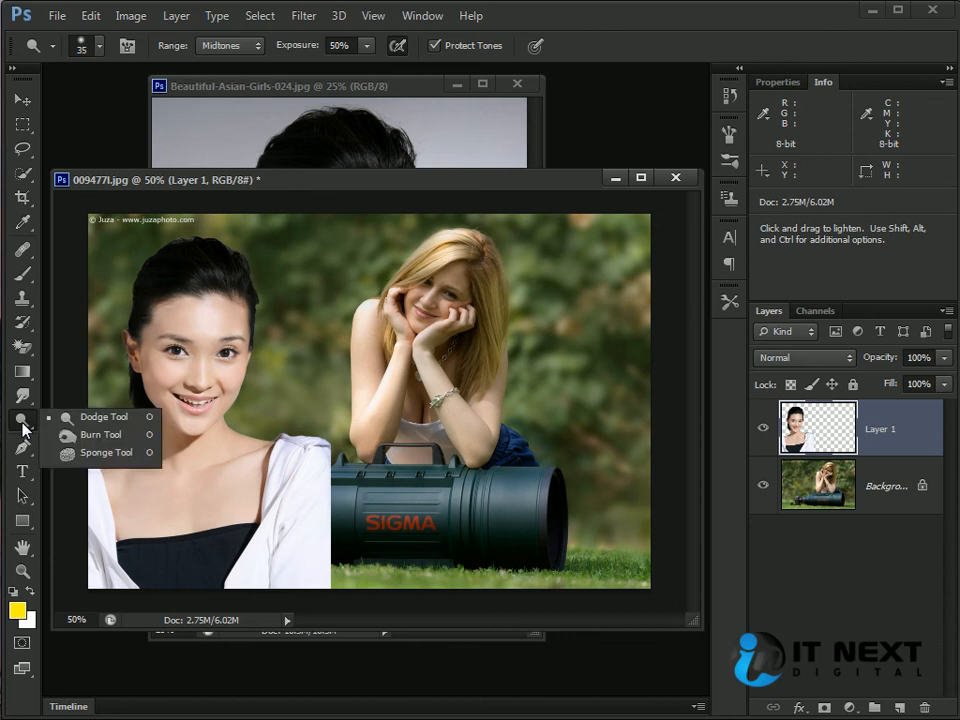
{"action": "left_click", "coordinate": [112, 437]}
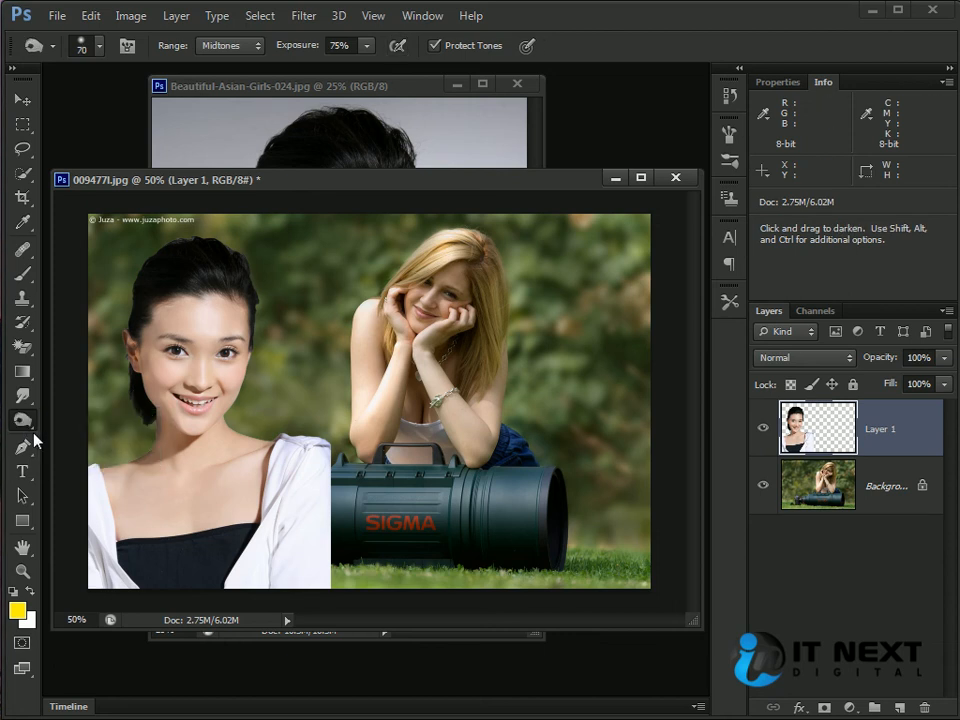
{"action": "left_click", "coordinate": [22, 425]}
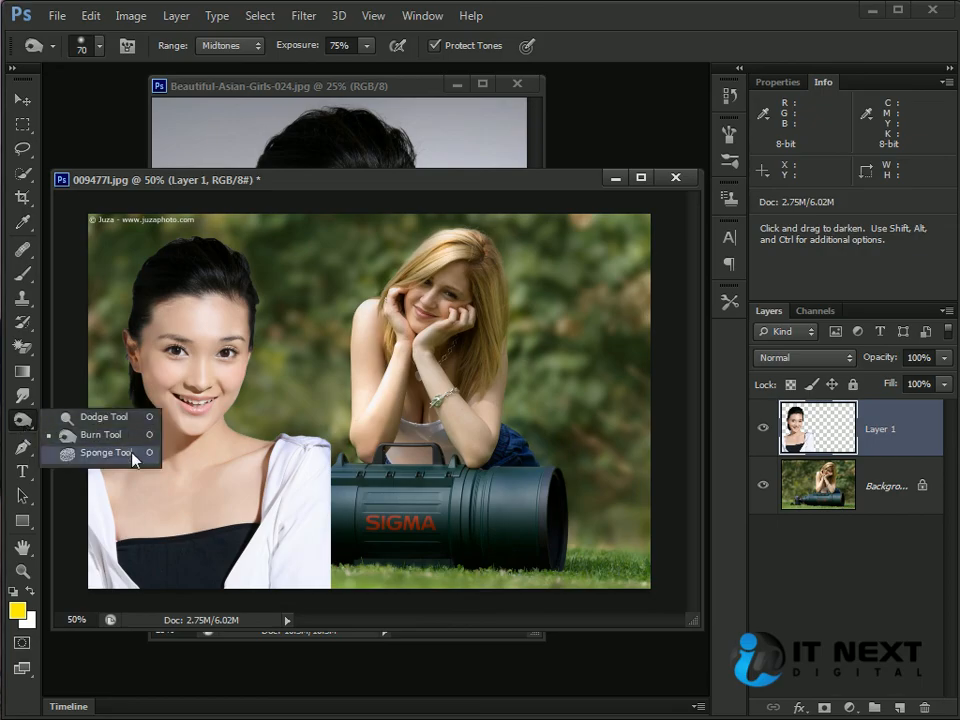
{"action": "left_click_drag", "start_coordinate": [349, 182], "coordinate": [376, 174]}
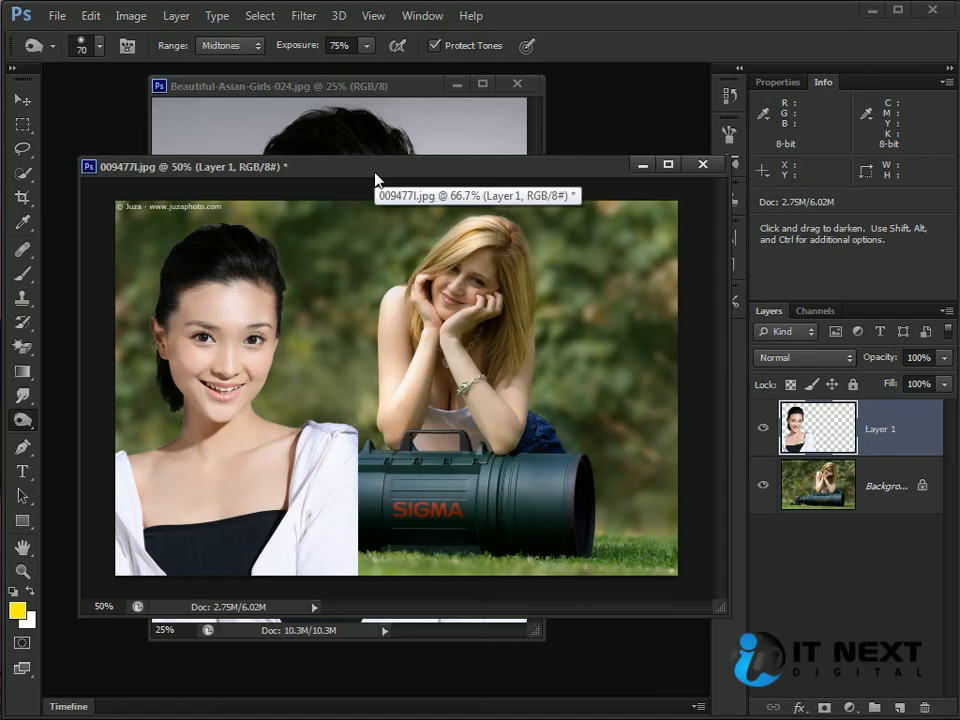